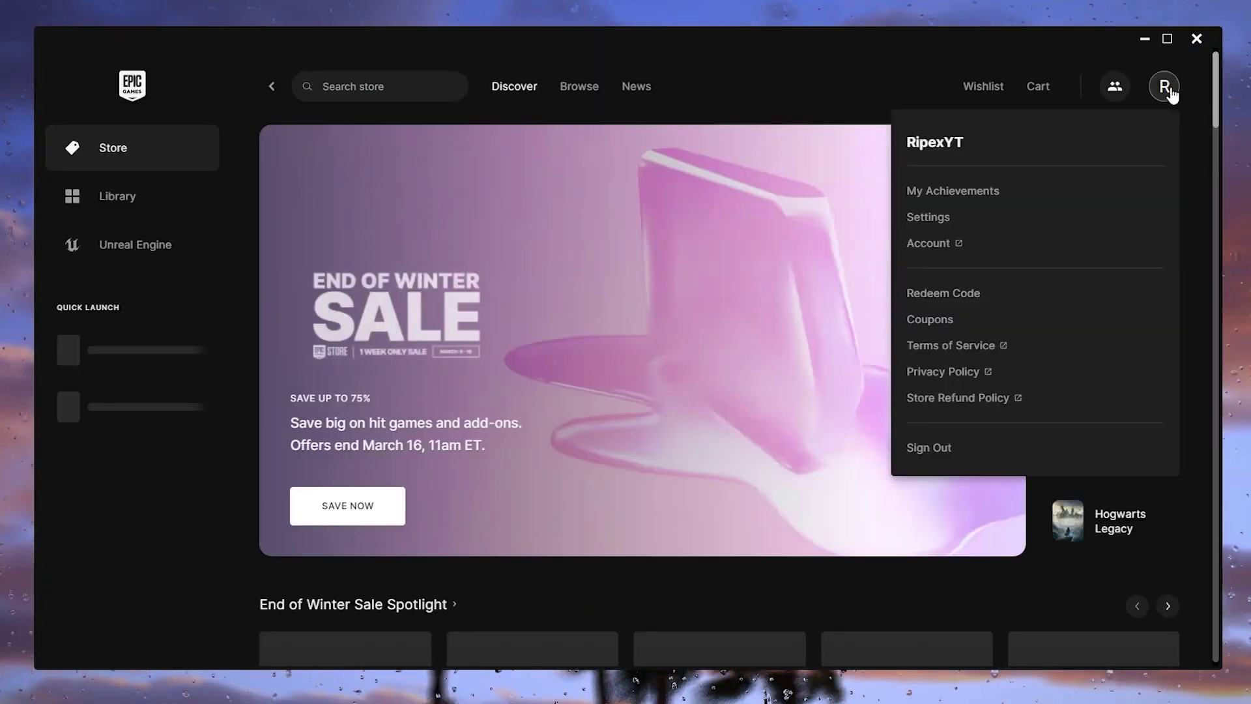
# Step: In the launcher settings, turn off Minimize To System Tray and Allow Installs While Editors Are Running
pyautogui.click(926, 220)
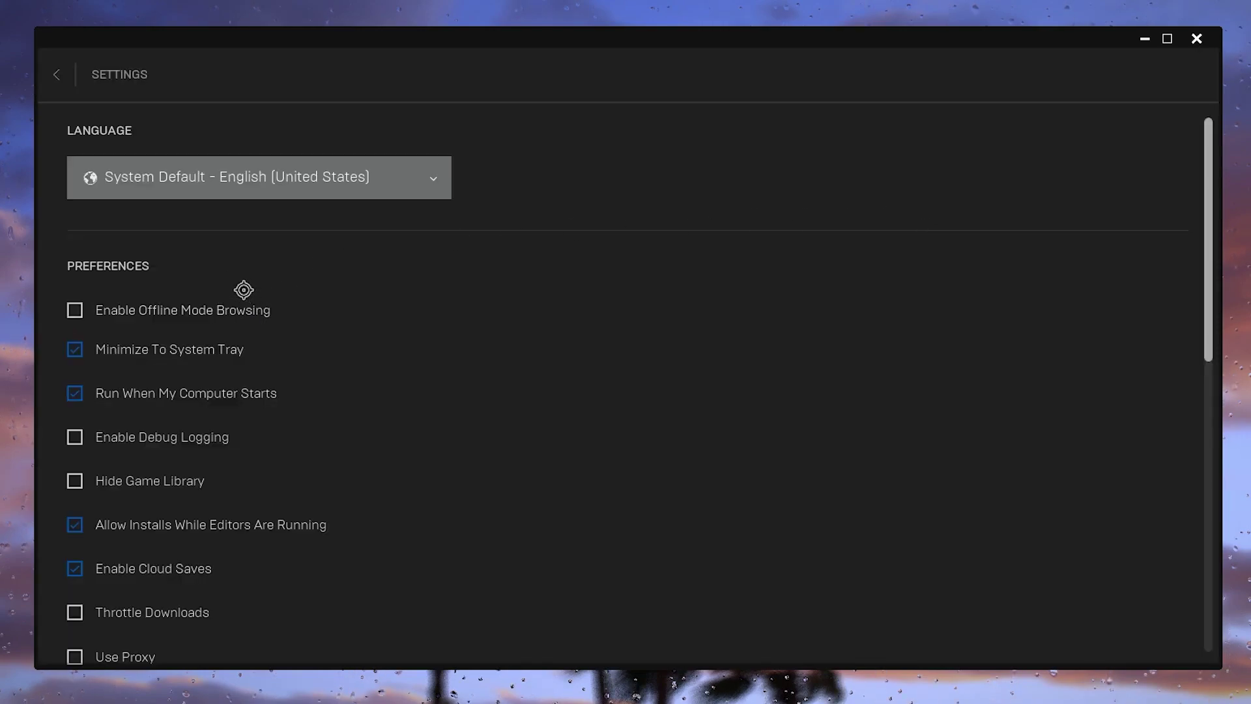
pyautogui.click(149, 340)
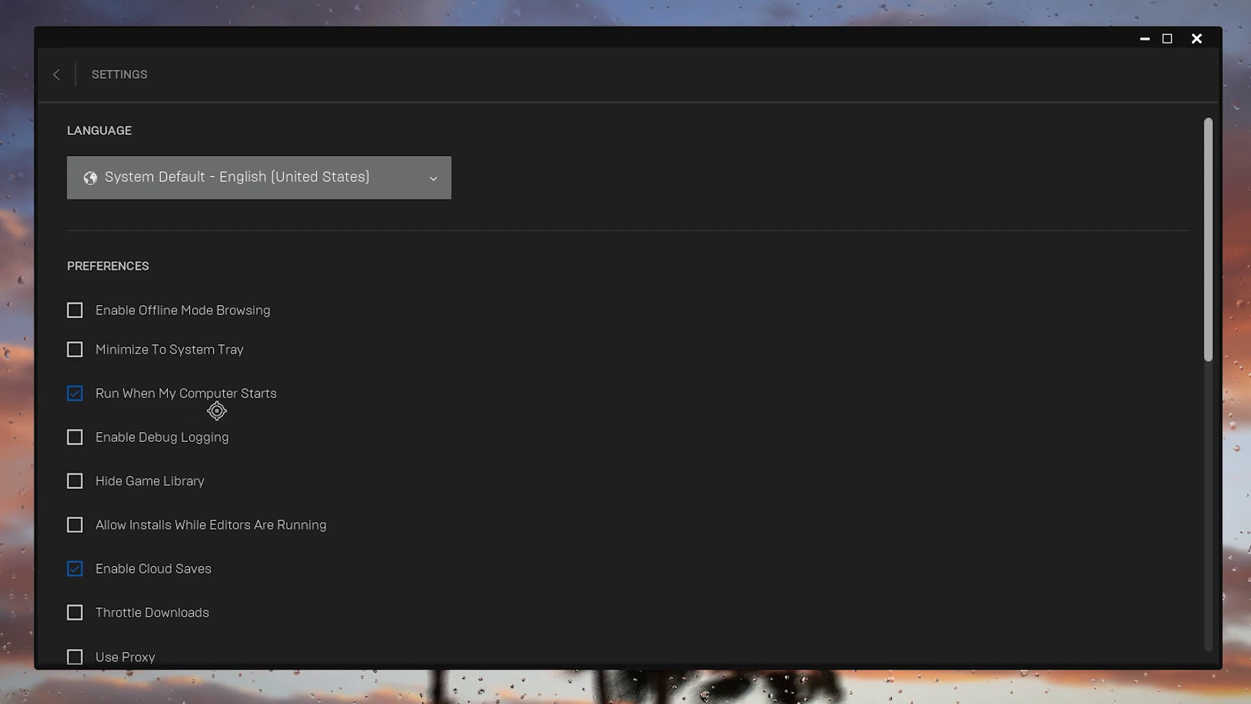
# Step: Turn off the free game notifications and the news and special offer notifications in the desktop notification settings
pyautogui.scroll(-1, 229, 404)
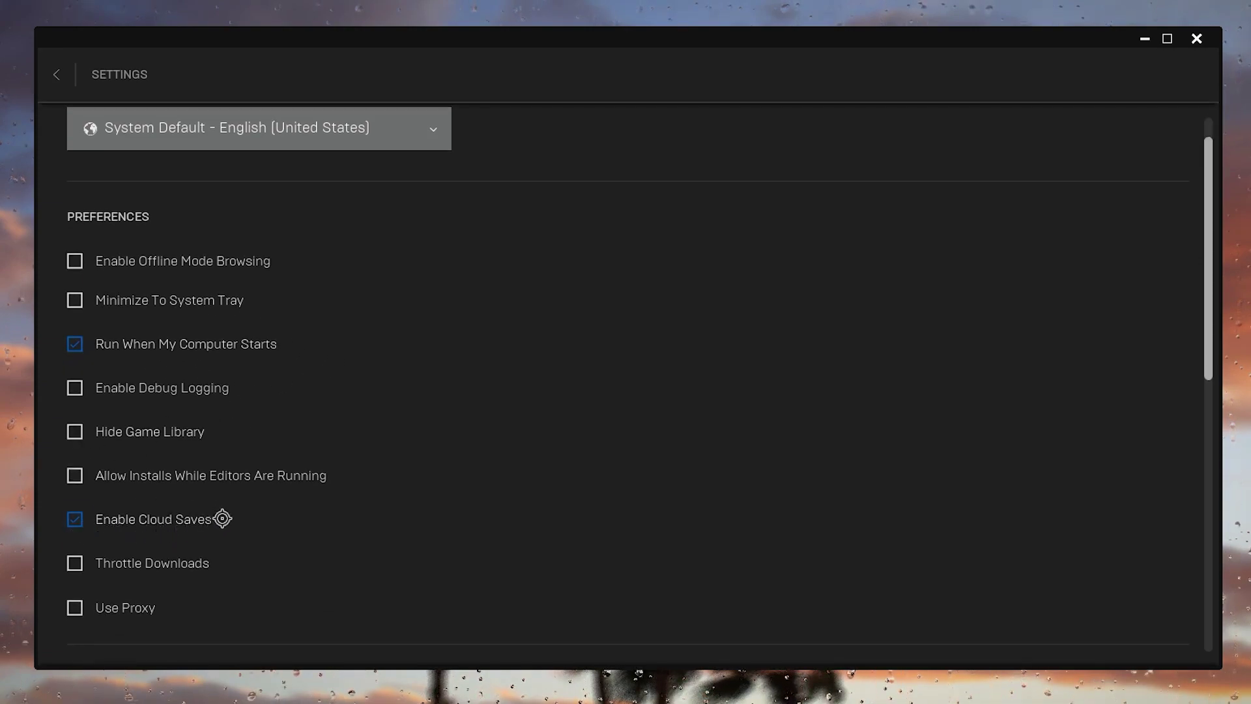
pyautogui.scroll(-4, 335, 494)
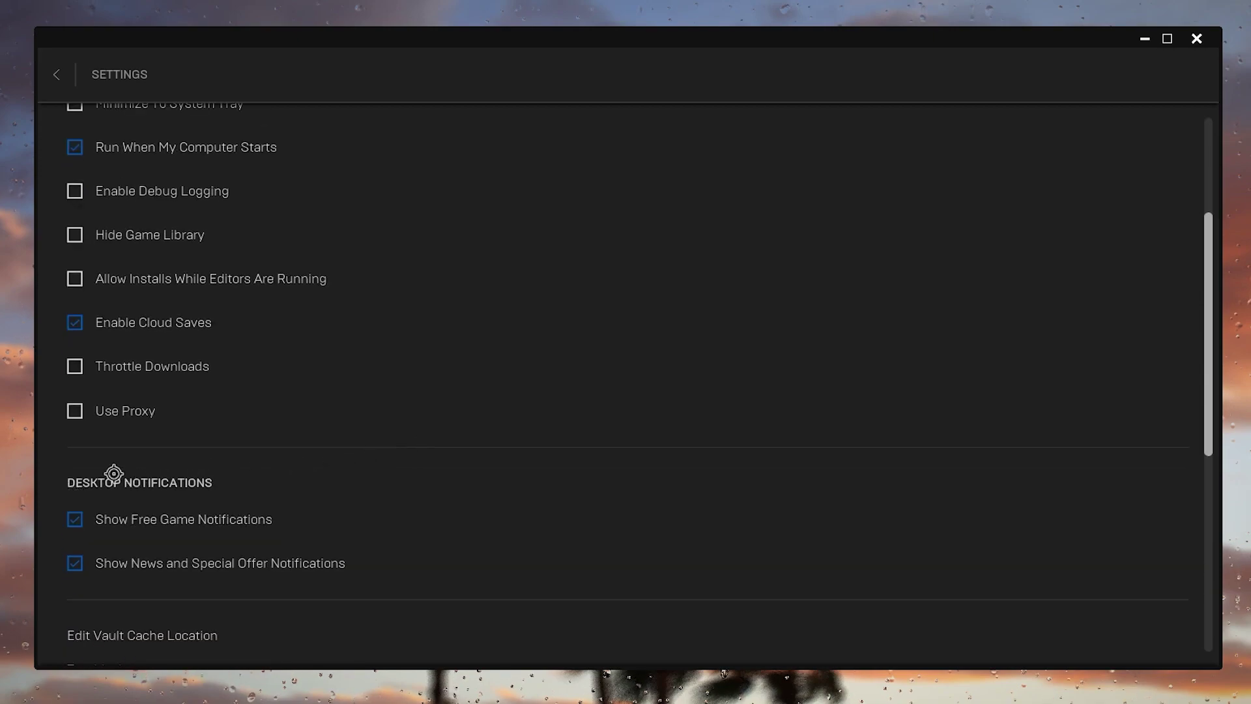
pyautogui.click(86, 523)
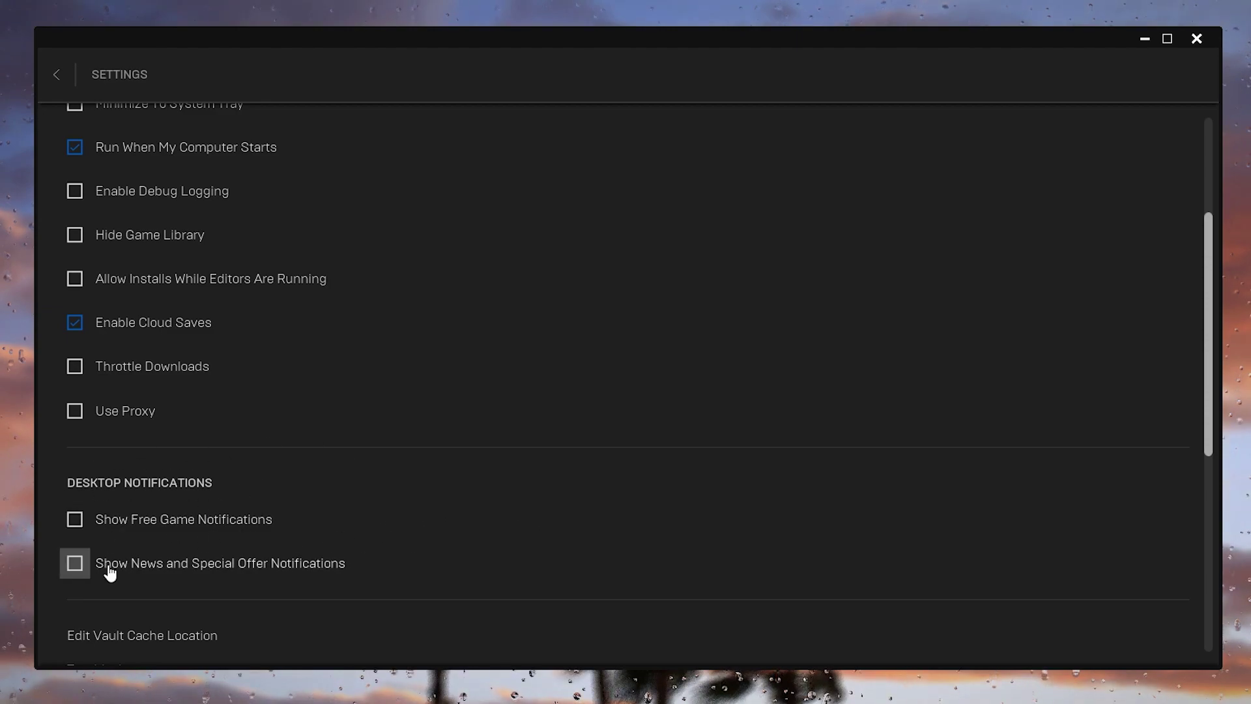
# Step: Review Fortnite's additional command line arguments under the managed games settings and close the launcher
pyautogui.scroll(-7, 547, 450)
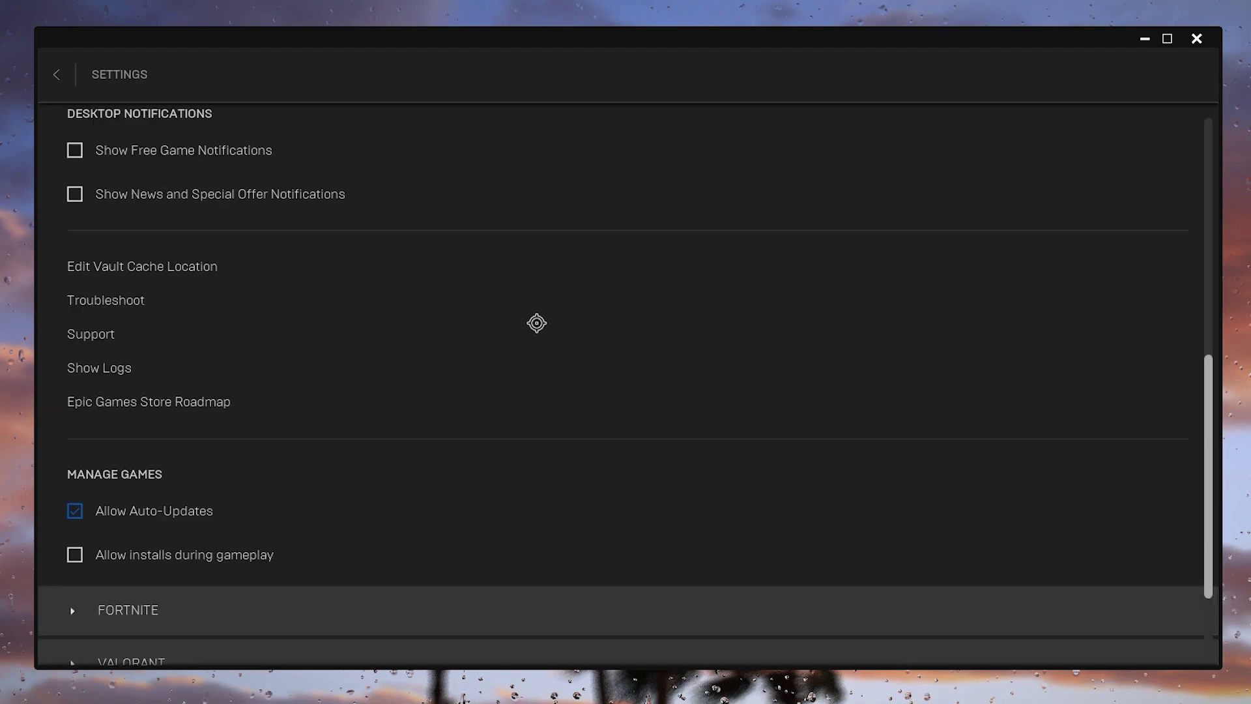
pyautogui.click(70, 515)
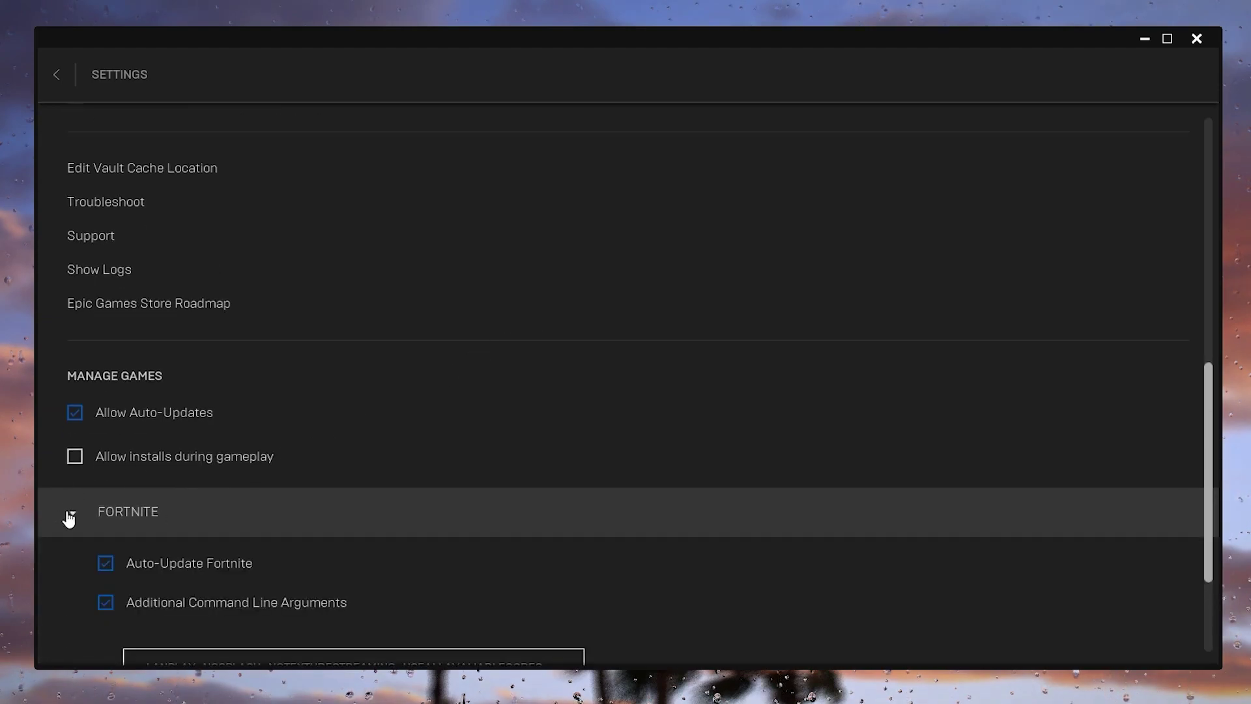
pyautogui.scroll(-1, 269, 467)
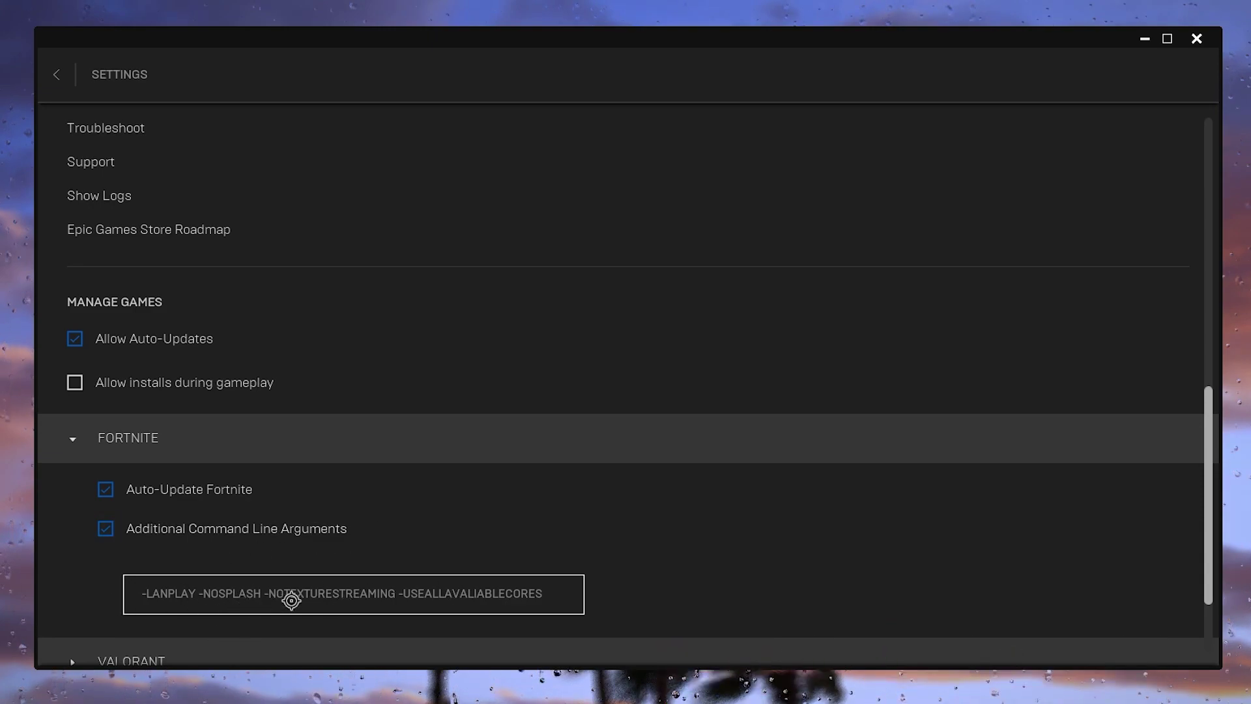
pyautogui.click(72, 437)
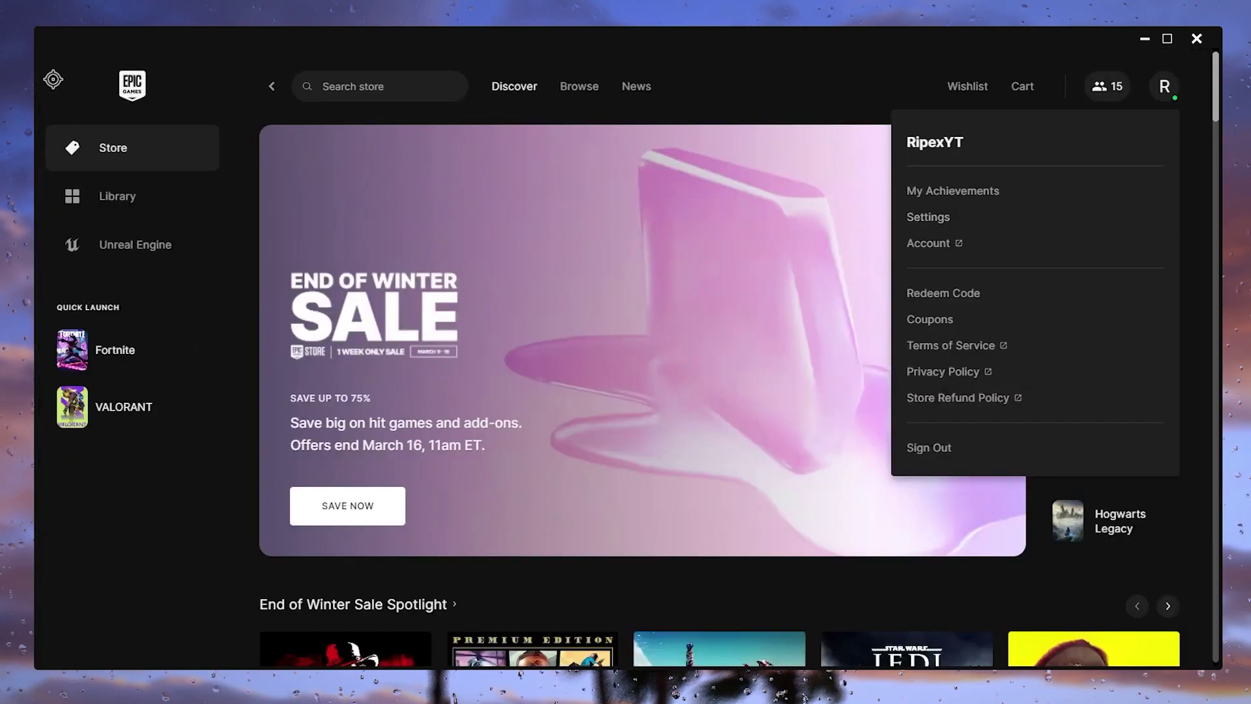
pyautogui.click(1182, 40)
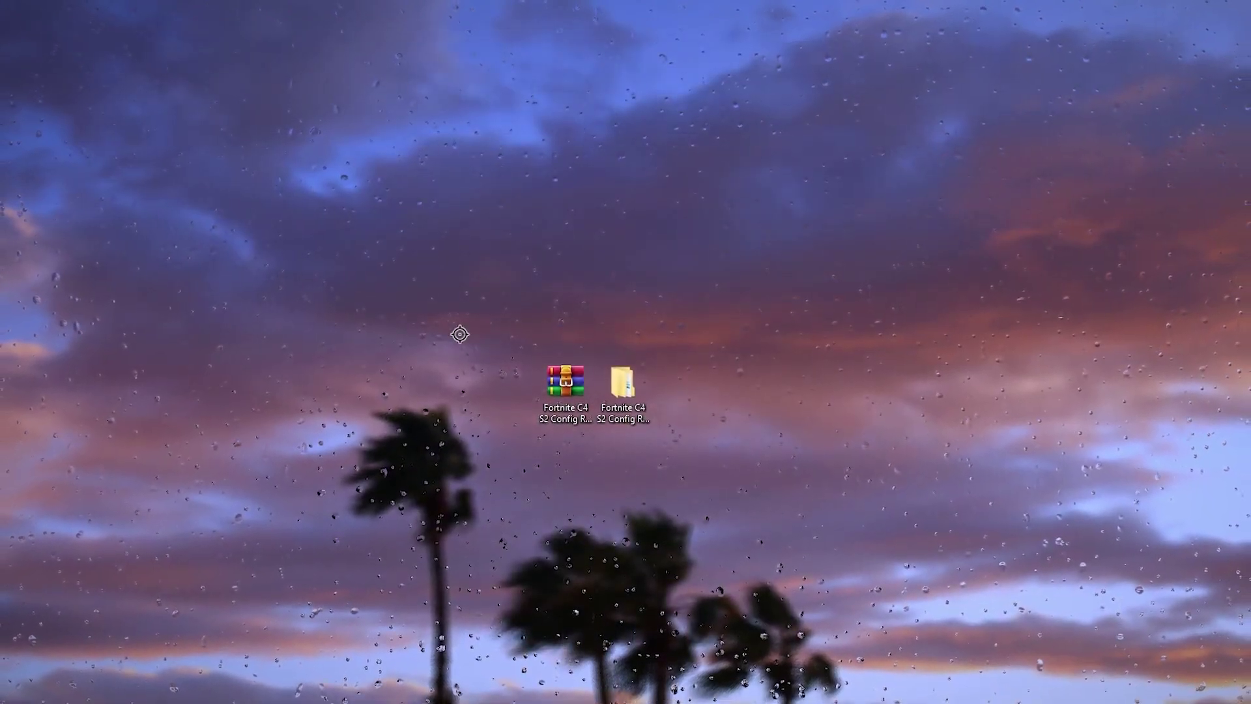
pyautogui.moveTo(453, 298); pyautogui.dragTo(762, 489)
pyautogui.click(616, 473)
pyautogui.click(566, 391)
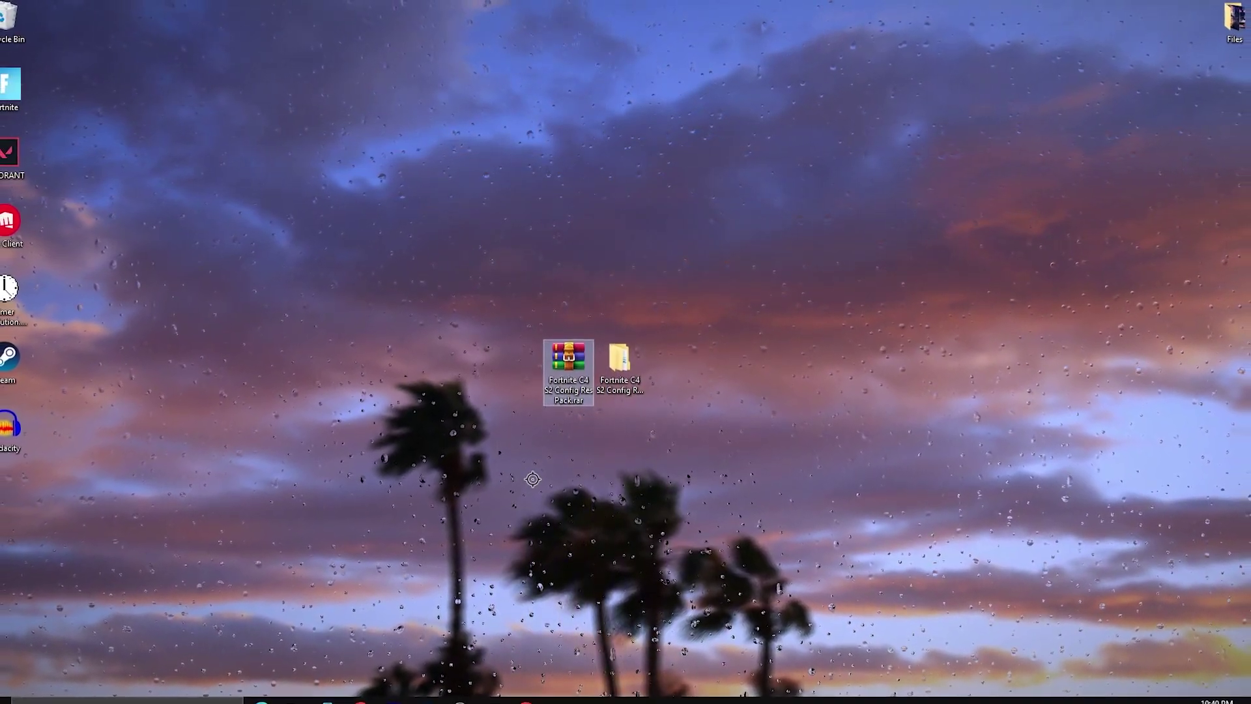
# Step: Switch to Chrome and search the UPTO Packs site for "BEST Game User Settings in Fortnite Chapter 4 Season 2!"
pyautogui.click(527, 700)
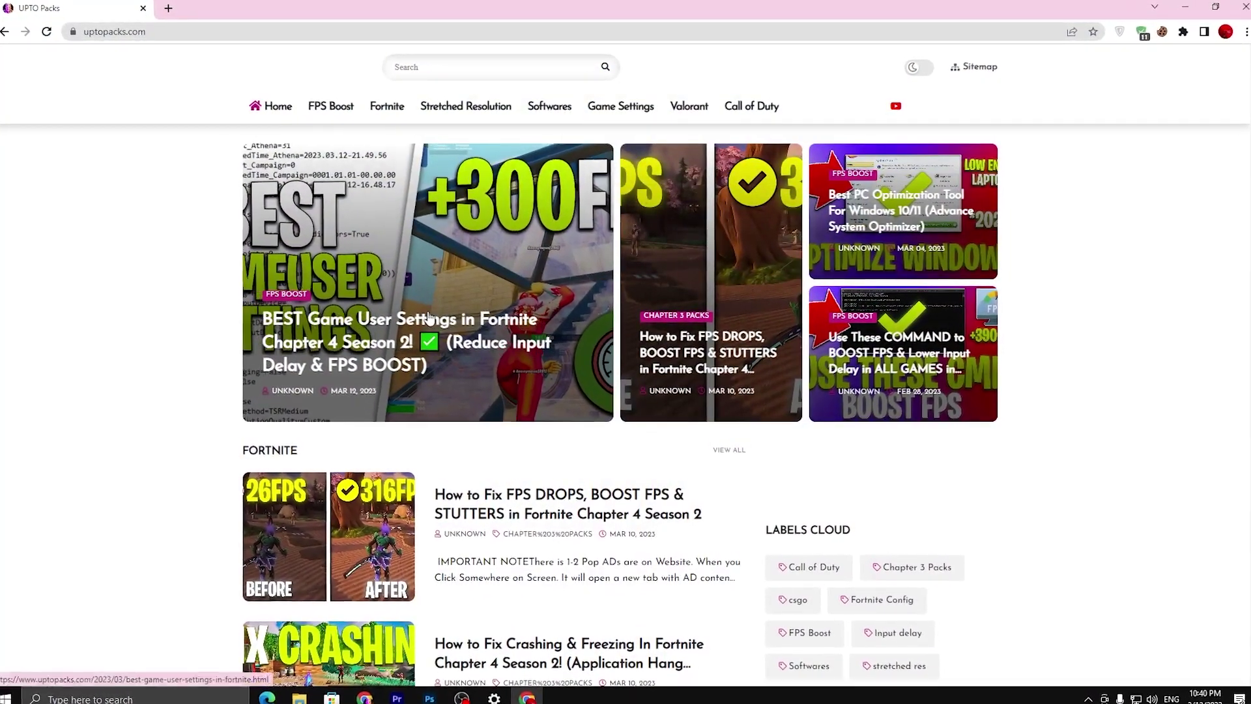
pyautogui.click(433, 67)
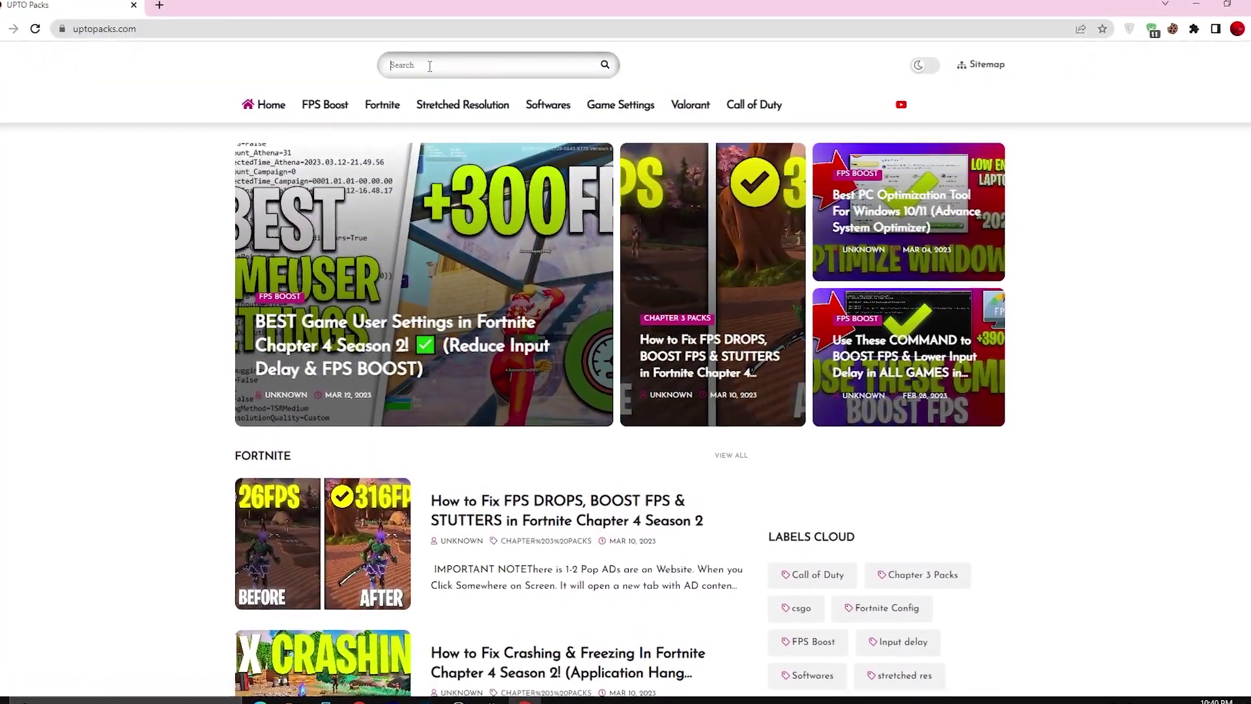
pyautogui.write('BEST Game User Settings in Fortnite Chapter 4 Season 2!')
pyautogui.press('Return')
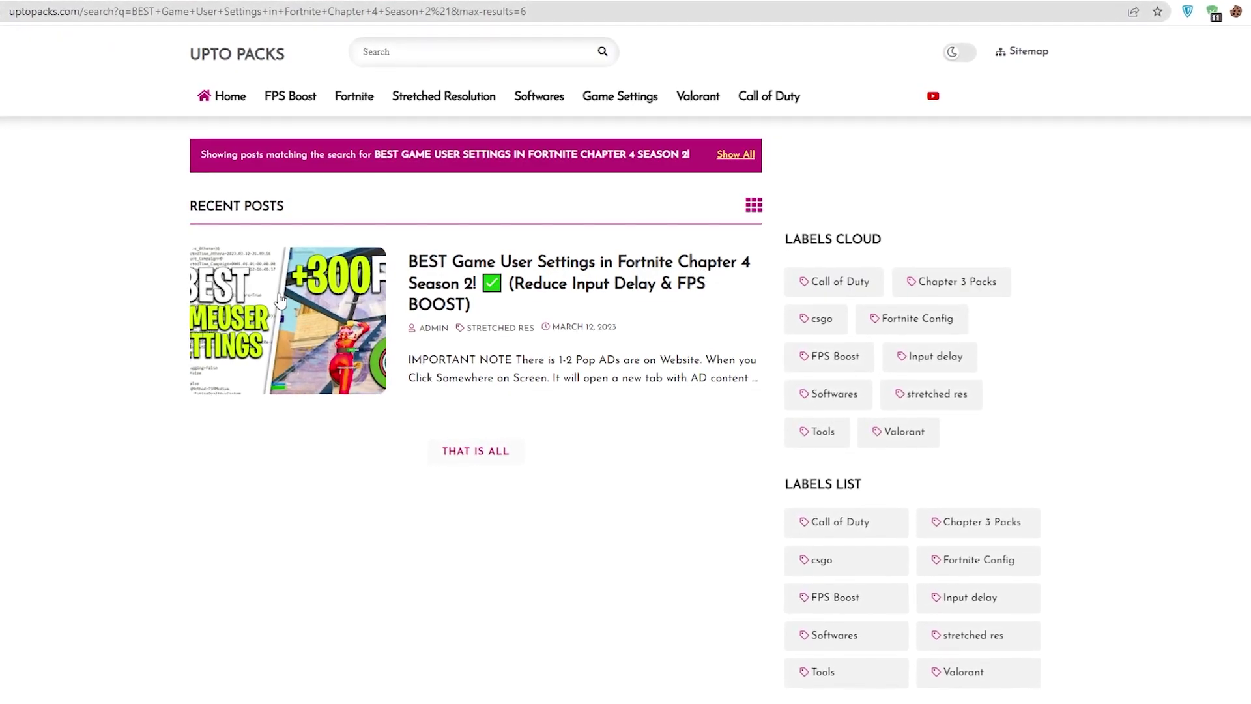
# Step: Open the Best Game User Settings post and unlock its download link on Rekonise
pyautogui.click(279, 300)
pyautogui.scroll(-5, 279, 300)
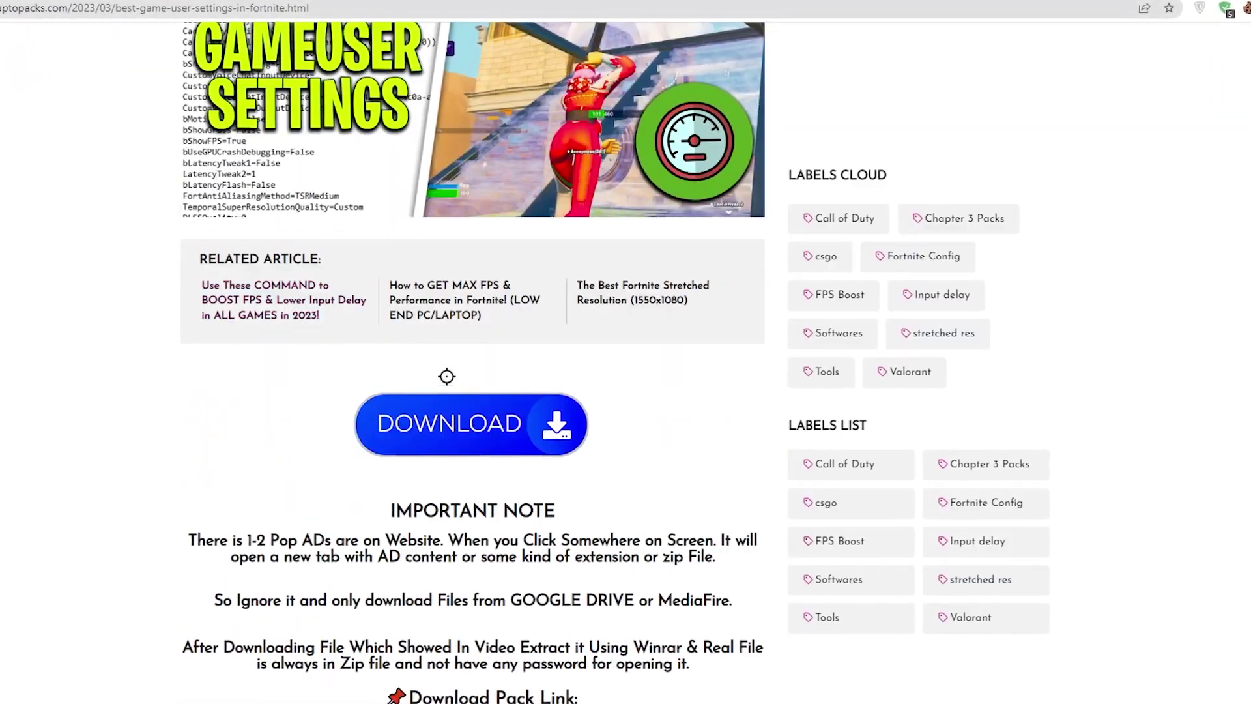
pyautogui.scroll(-4, 446, 376)
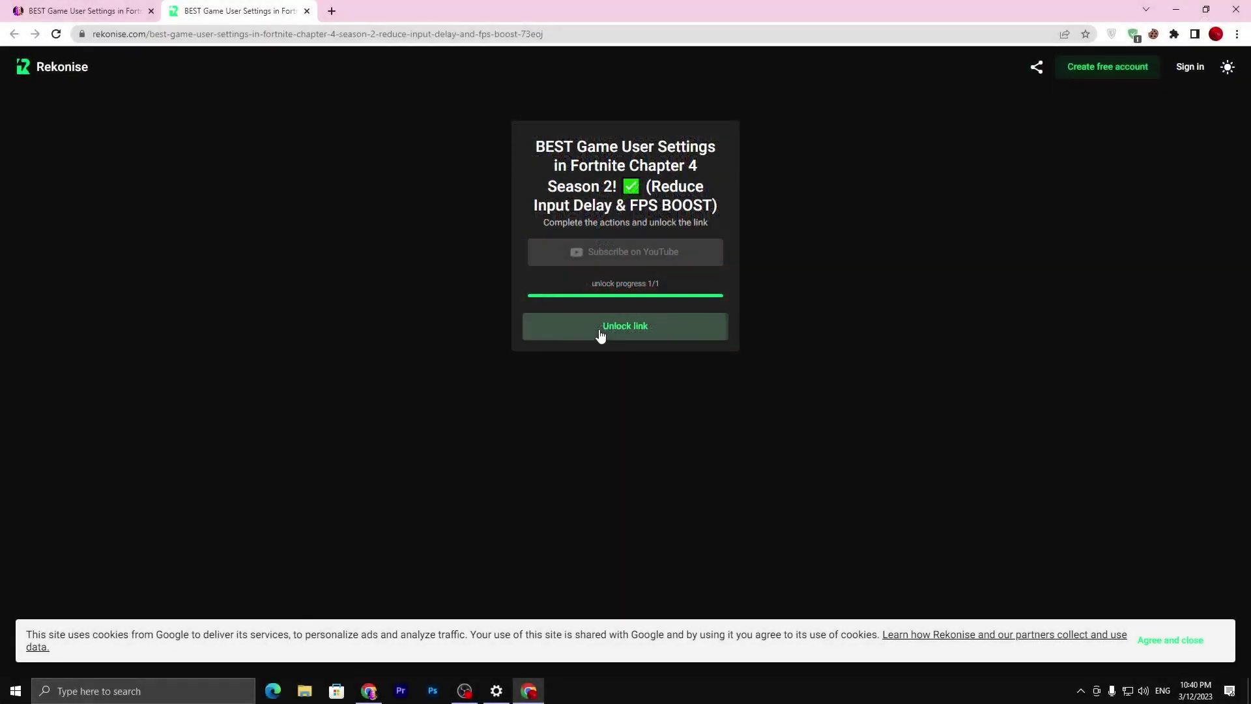
pyautogui.click(599, 334)
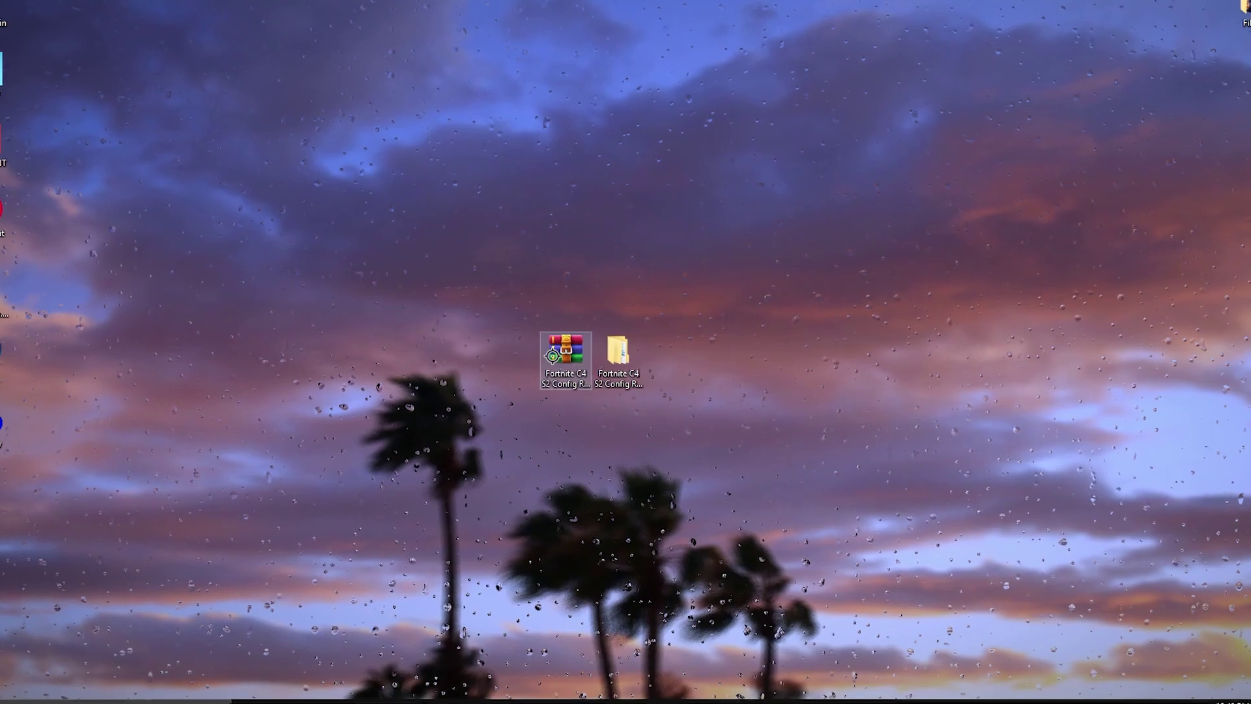
# Step: Extract the Fortnite C4 S2 Config Res Pack folder from the RAR archive to the desktop
pyautogui.doubleClick(553, 355)
pyautogui.moveTo(287, 245); pyautogui.dragTo(692, 78)
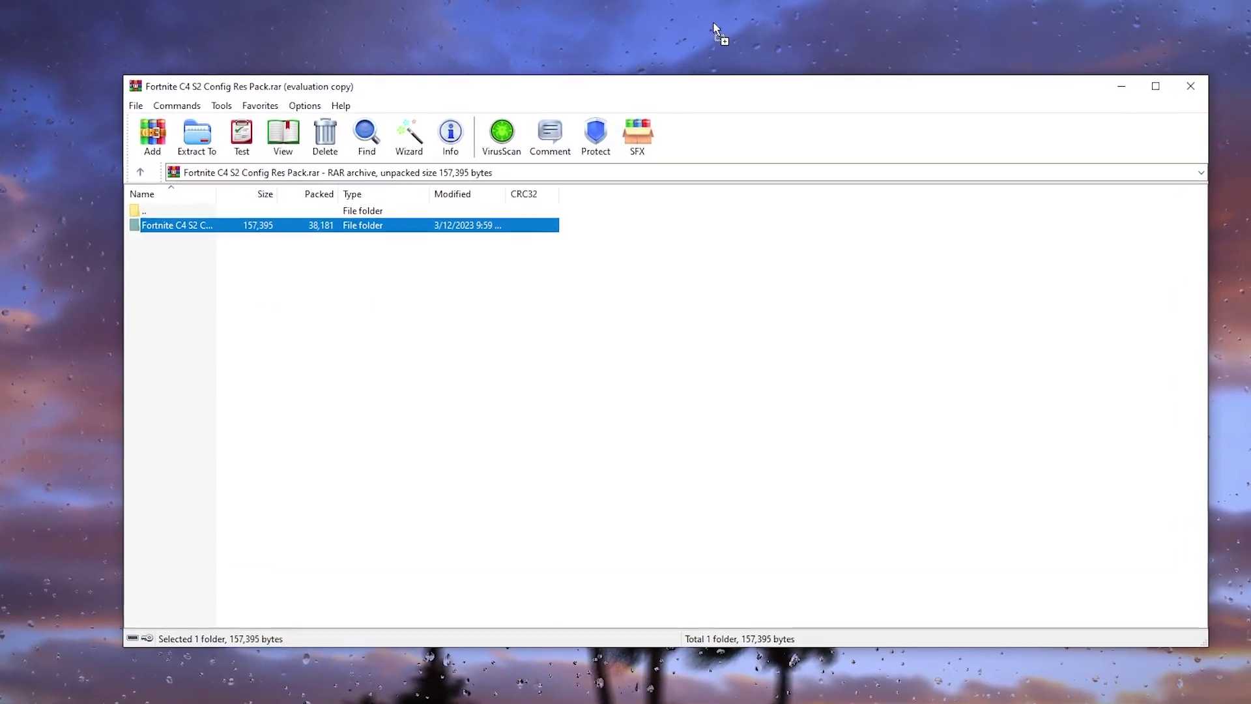
pyautogui.moveTo(715, 29); pyautogui.dragTo(715, 29)
pyautogui.click(204, 215)
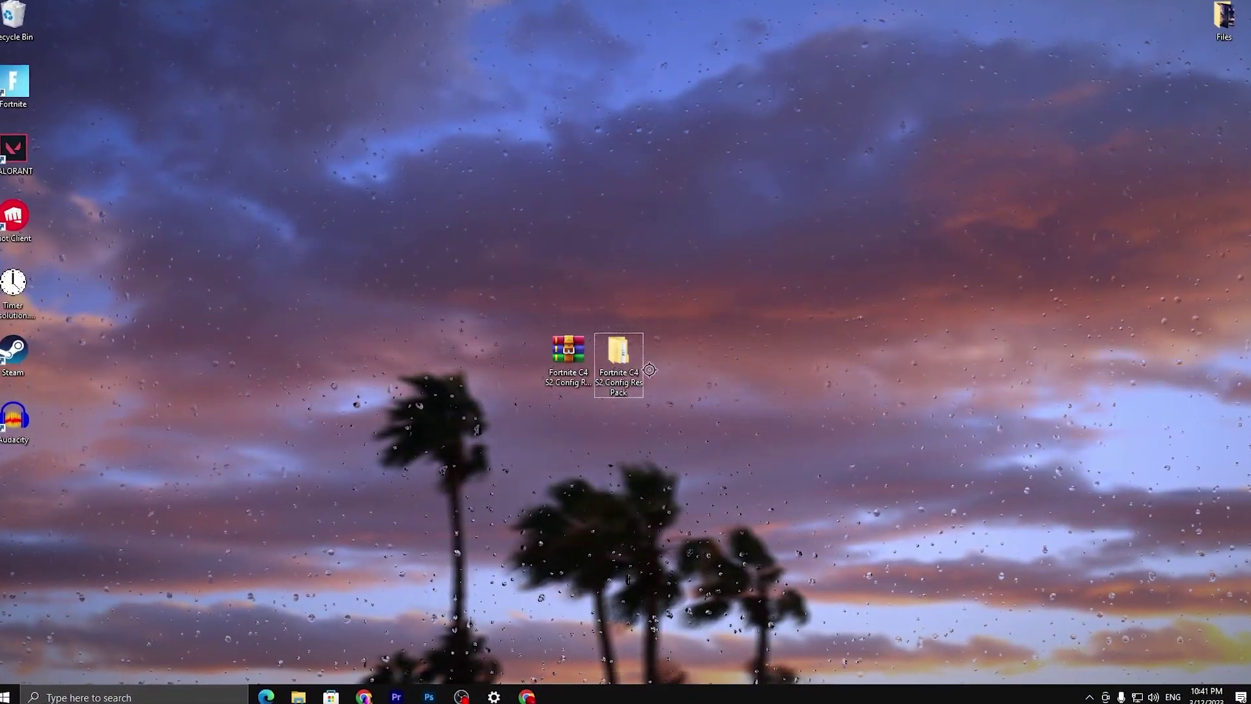
# Step: Copy GameUserSettings.ini from the extracted pack's Optimized Native Res folder and minimize the folder window
pyautogui.doubleClick(618, 355)
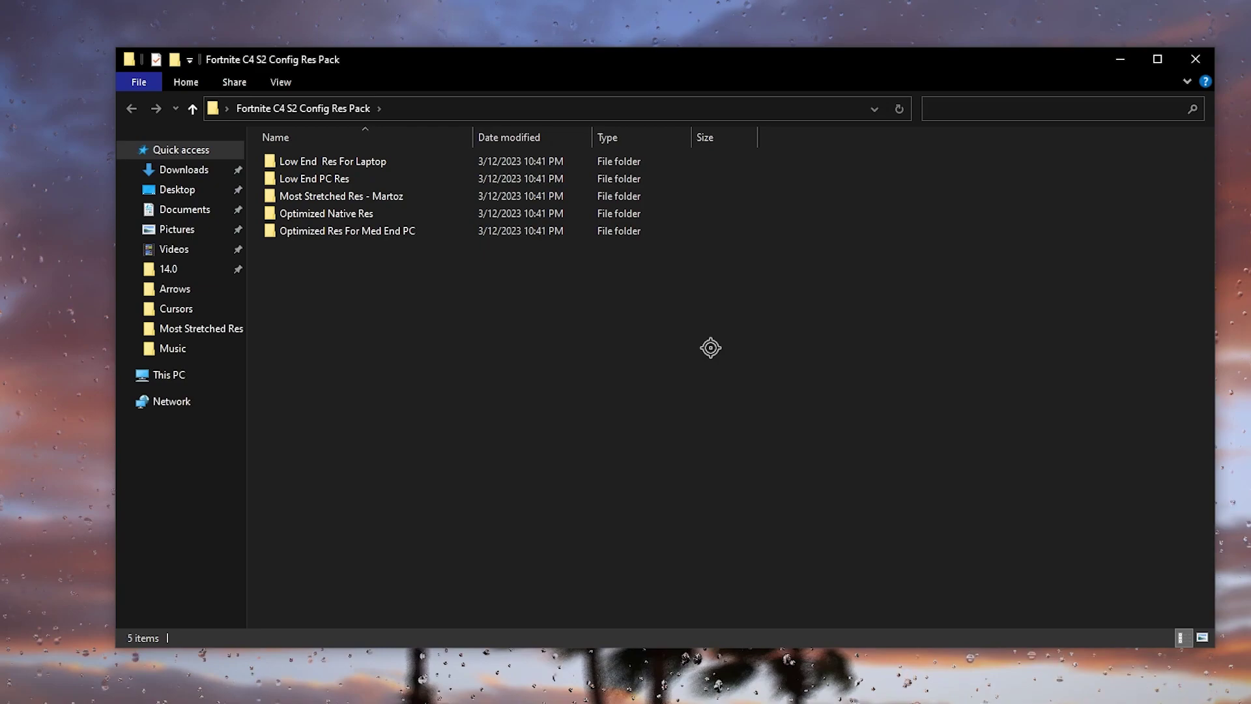
pyautogui.doubleClick(336, 213)
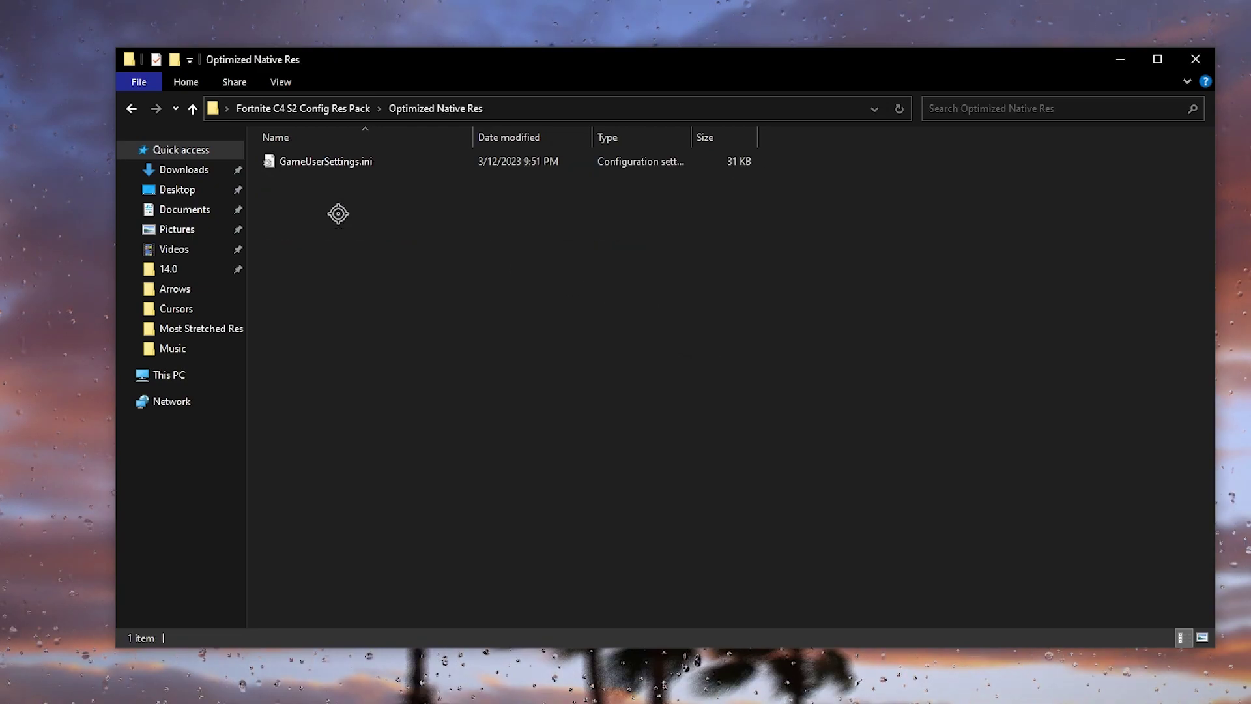
pyautogui.rightClick(305, 161)
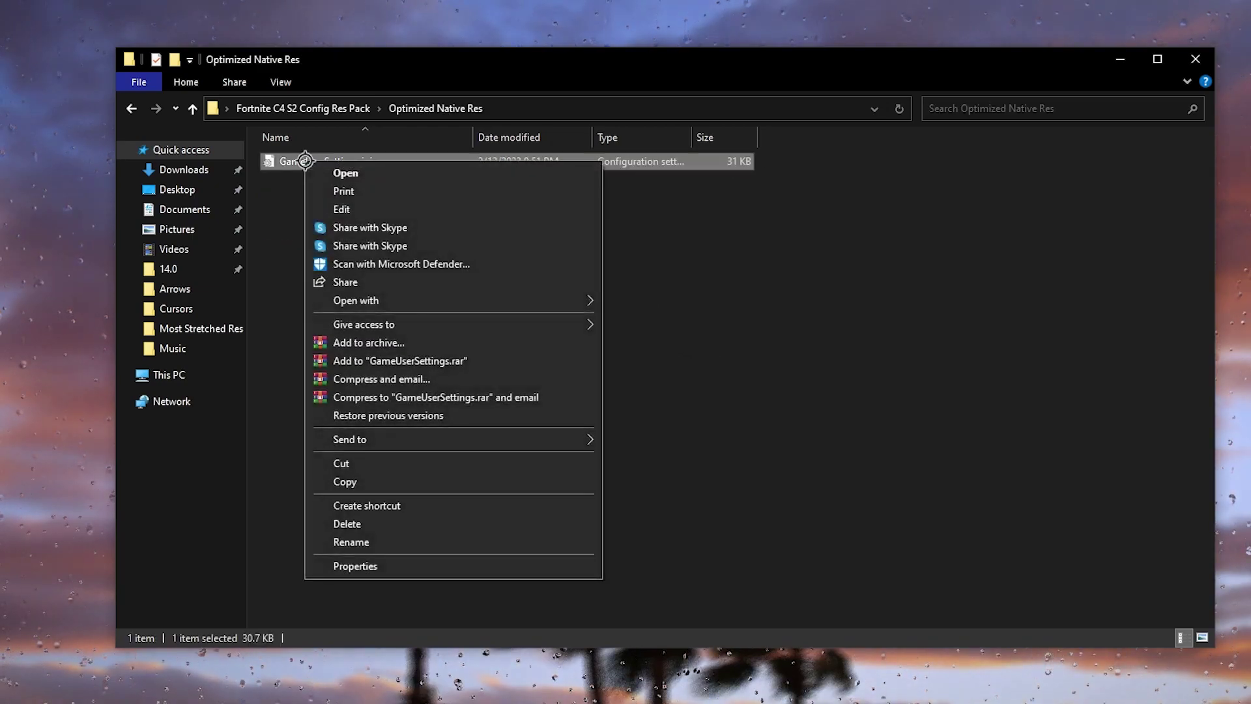
pyautogui.click(346, 480)
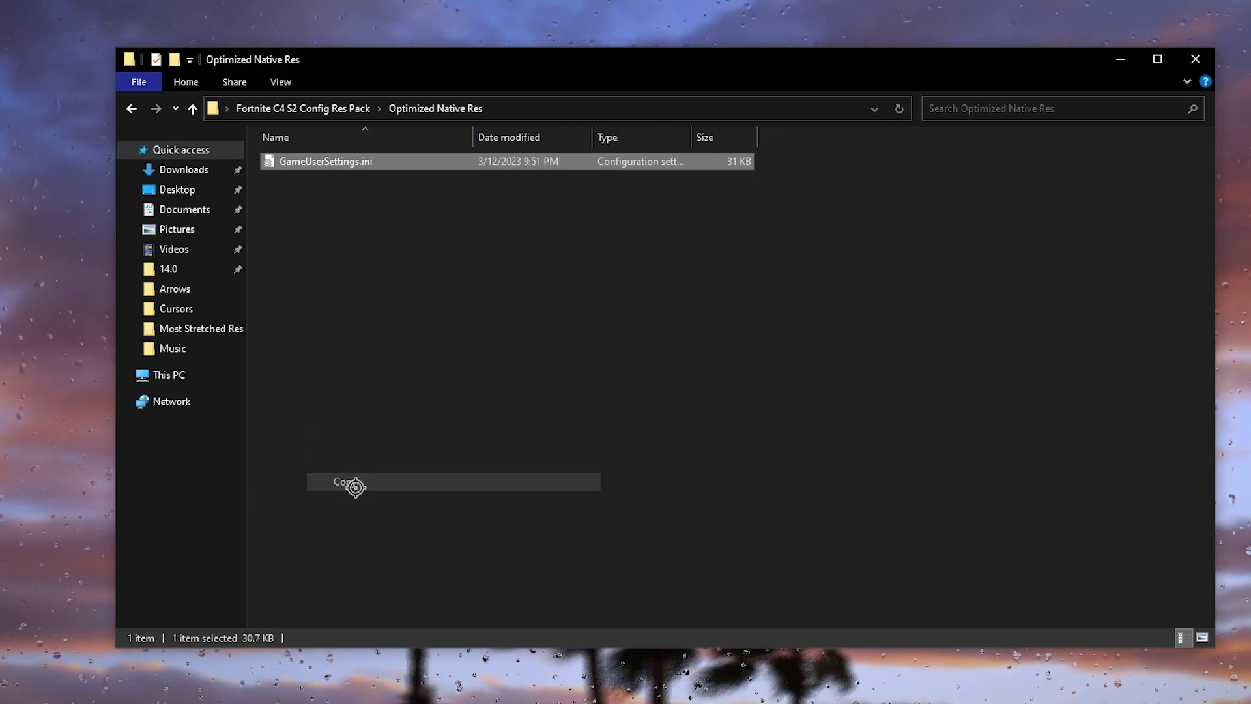
pyautogui.click(1123, 67)
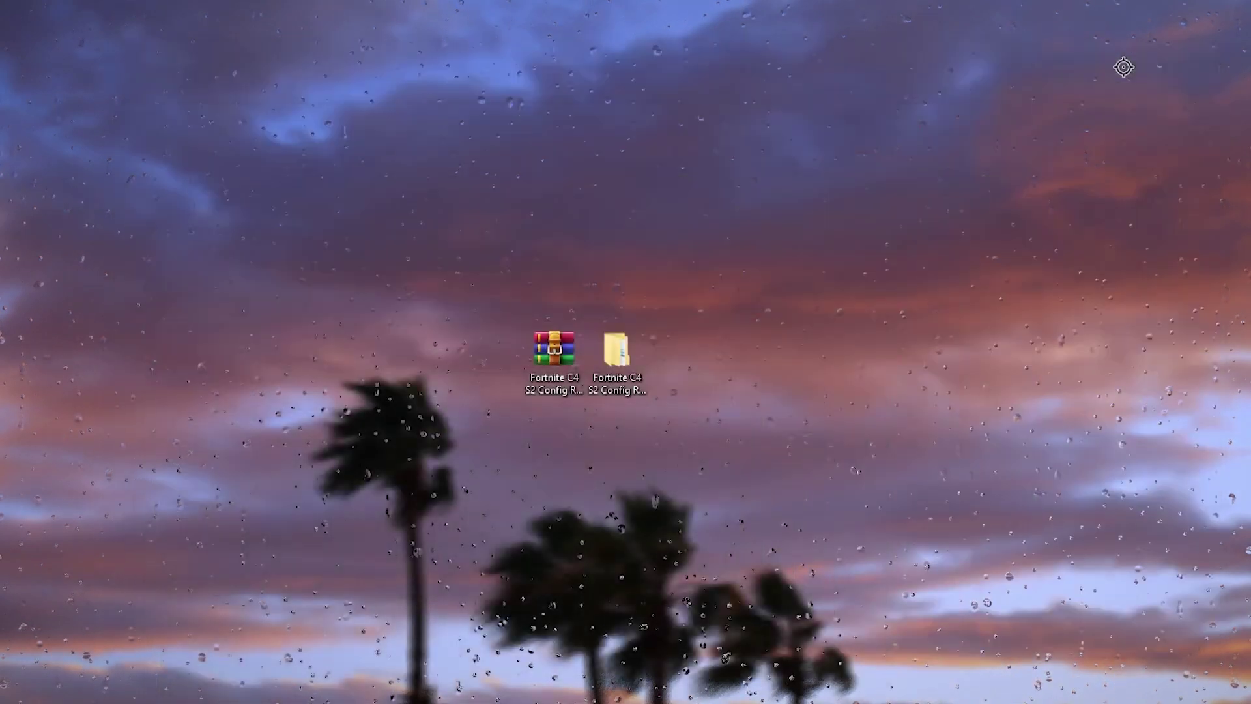
# Step: Open the local application data folder by running %localappdata%
pyautogui.press('super+r')
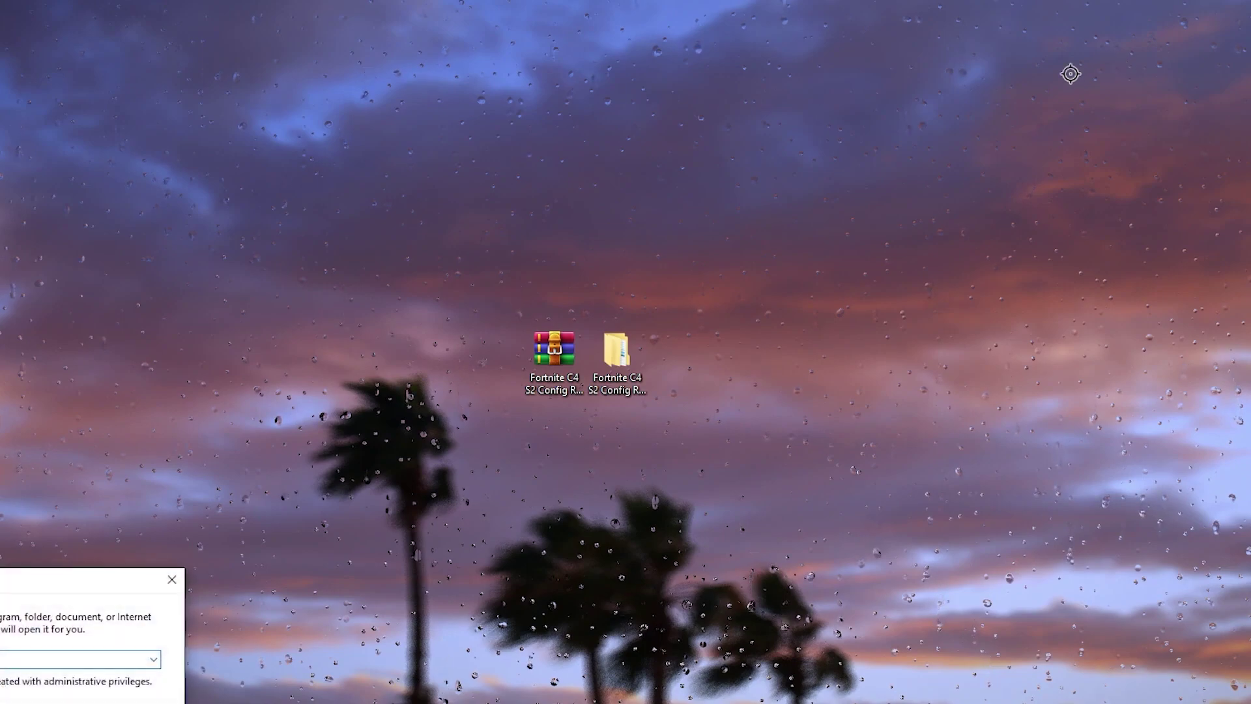
pyautogui.moveTo(39, 574); pyautogui.dragTo(581, 265)
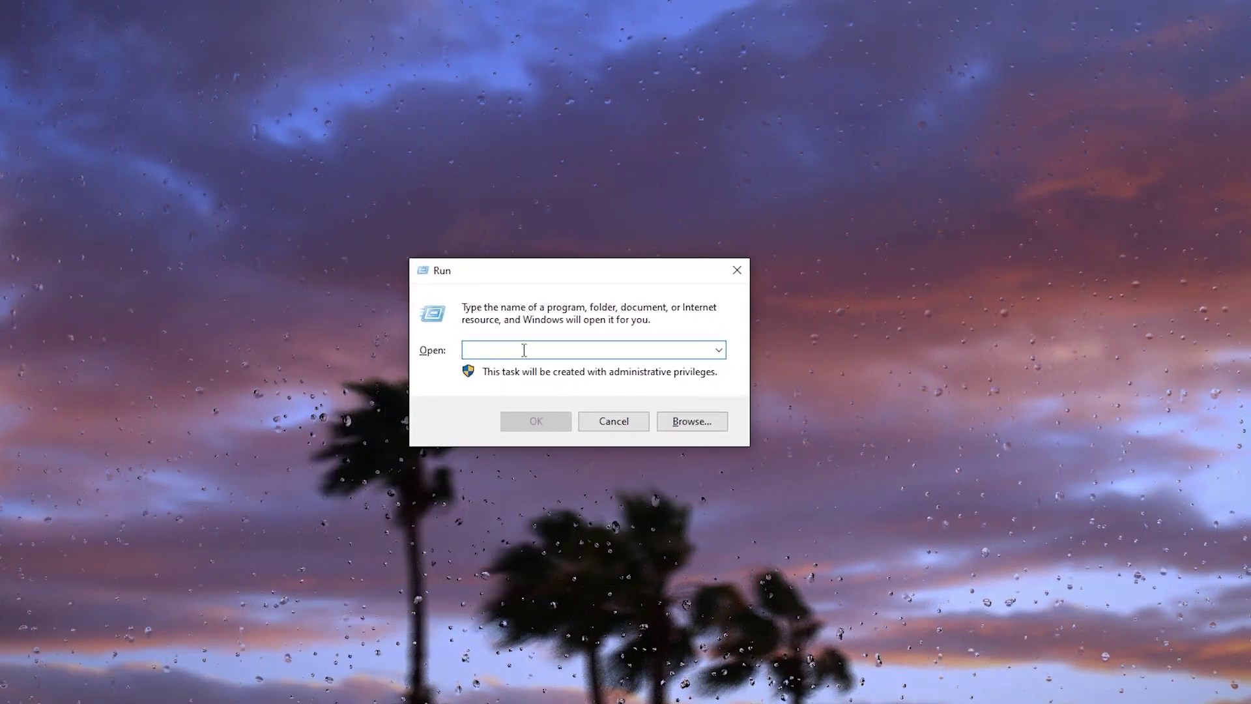
pyautogui.write('%localappdata%')
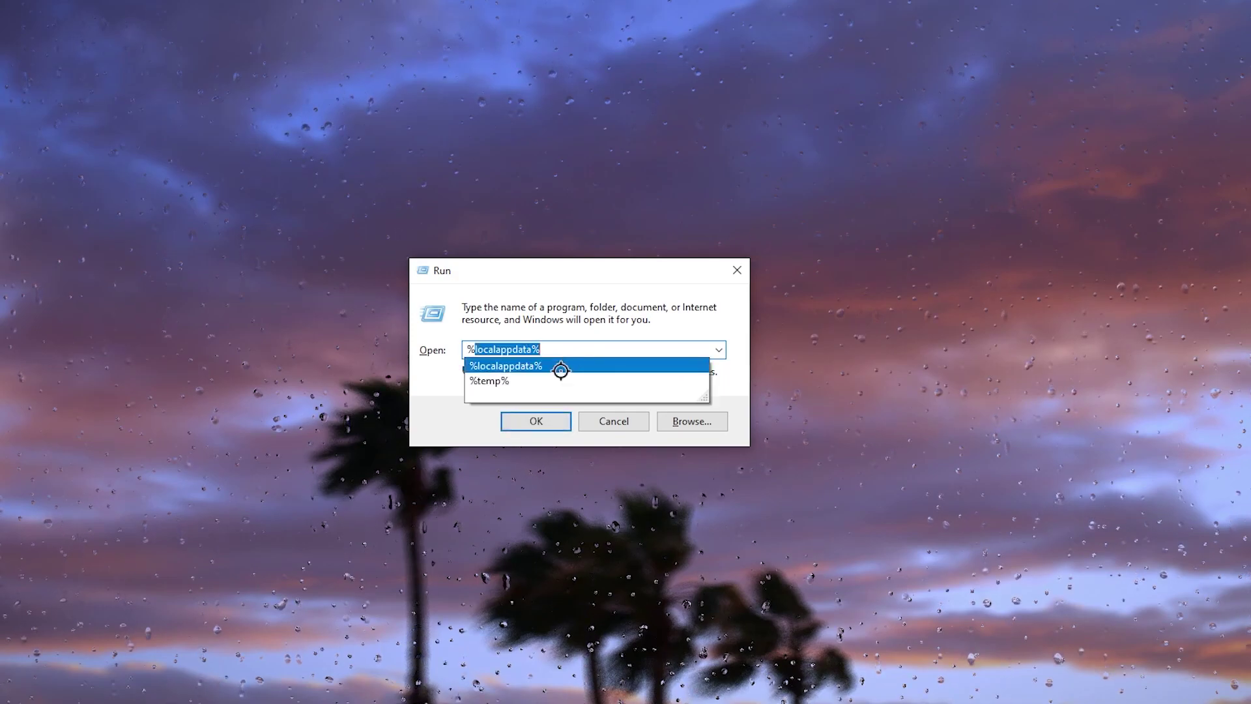
pyautogui.click(558, 367)
pyautogui.click(539, 421)
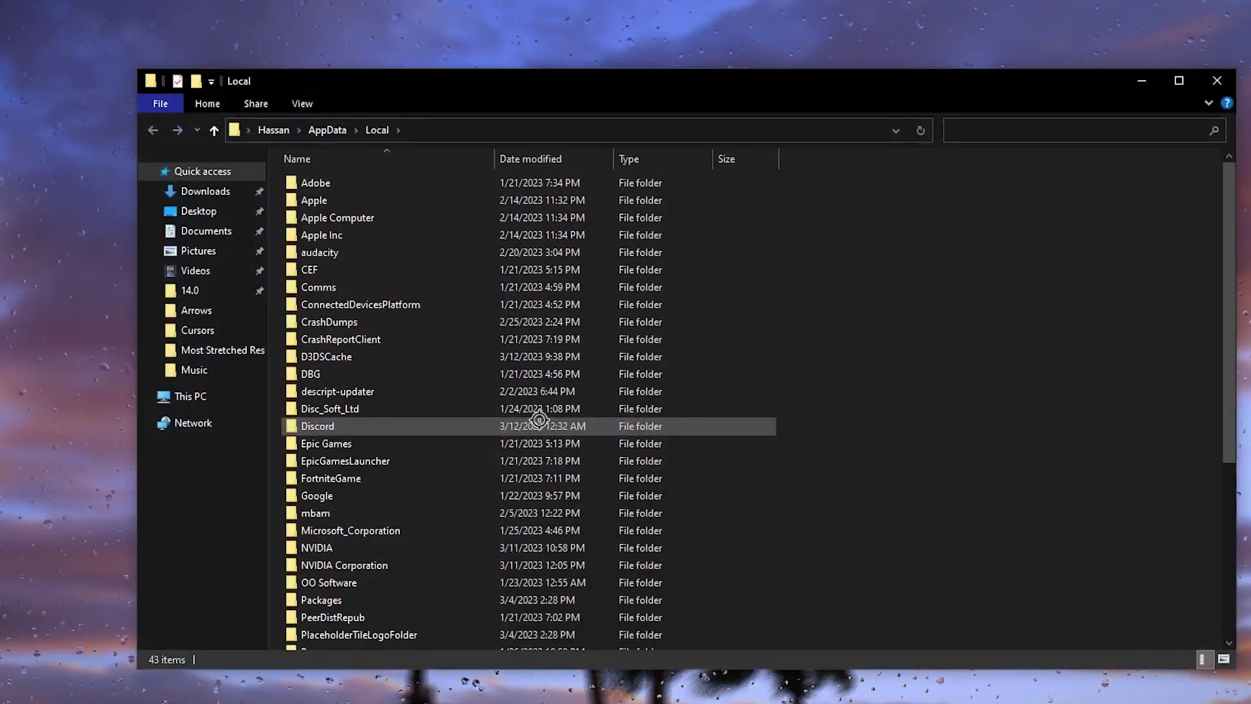
# Step: Paste the copied GameUserSettings.ini into the FortniteGame > Saved > Config > WindowsClient folder
pyautogui.doubleClick(326, 479)
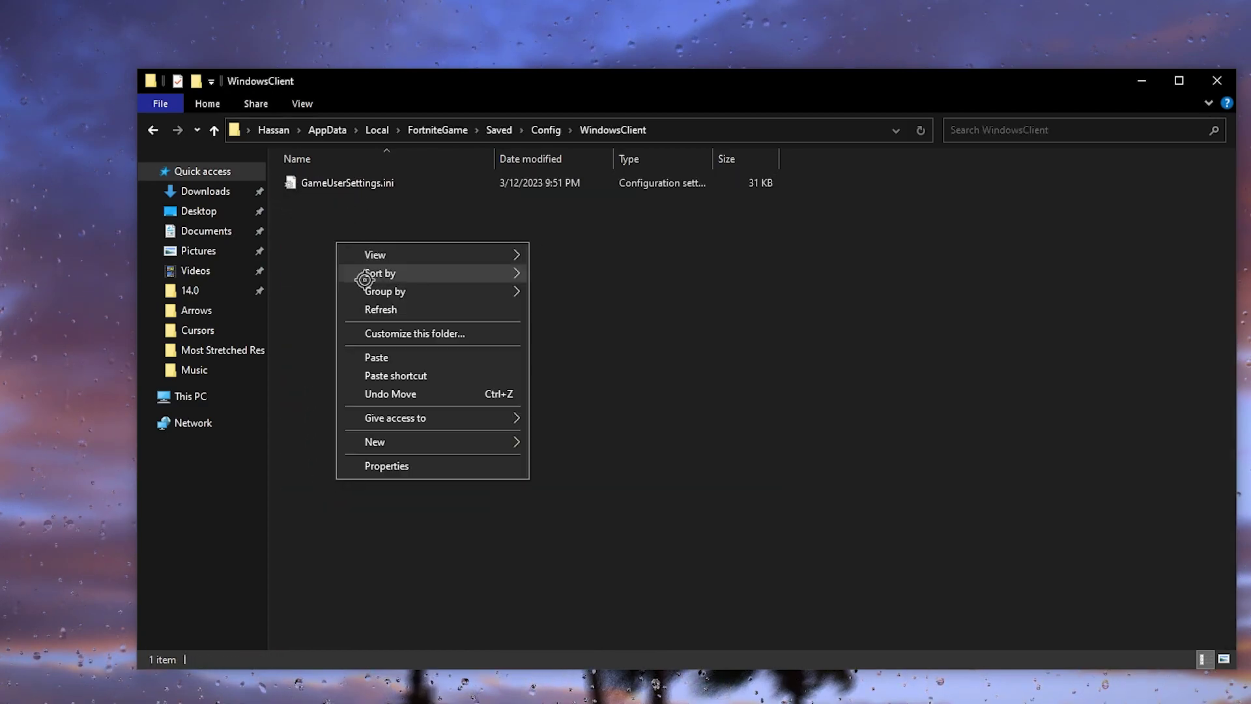
pyautogui.click(397, 359)
pyautogui.click(566, 234)
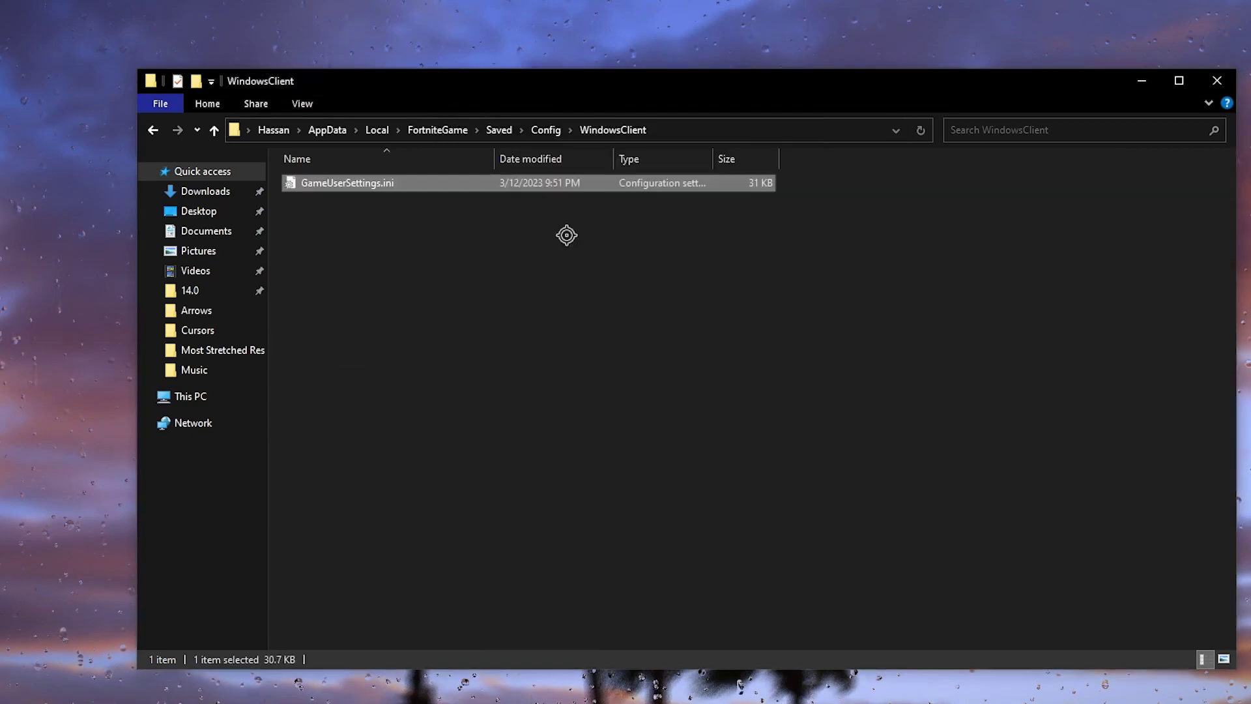